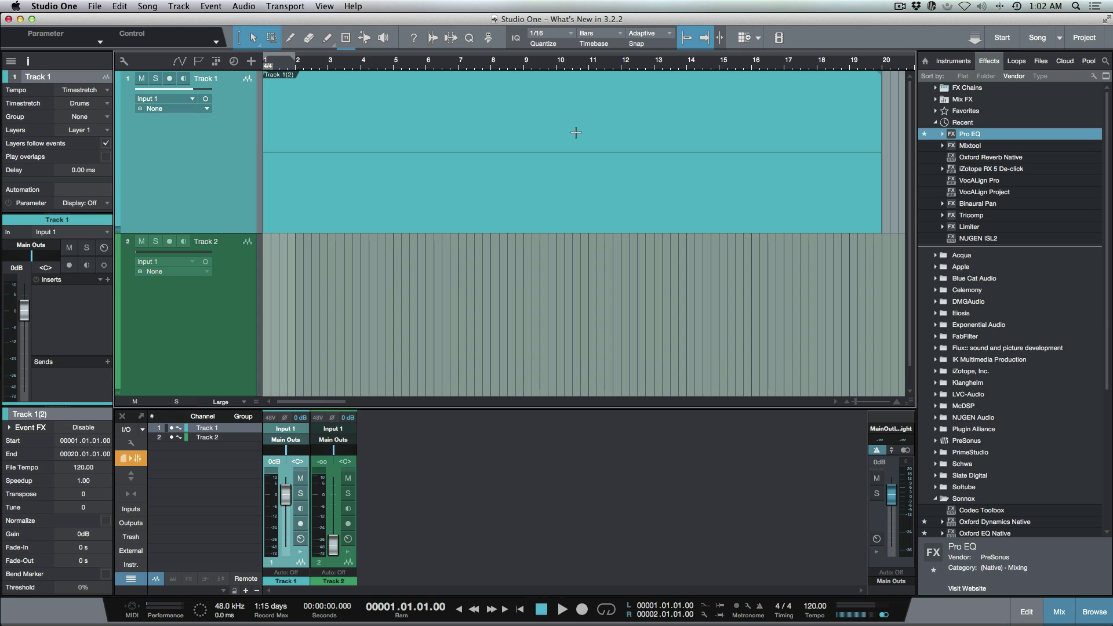
Step: Read through the Version 3.2.2 release-notes PDF in Chrome, then switch back to Studio One
{"action": "key", "text": "super+Tab"}
{"action": "key", "text": "super+Tab"}
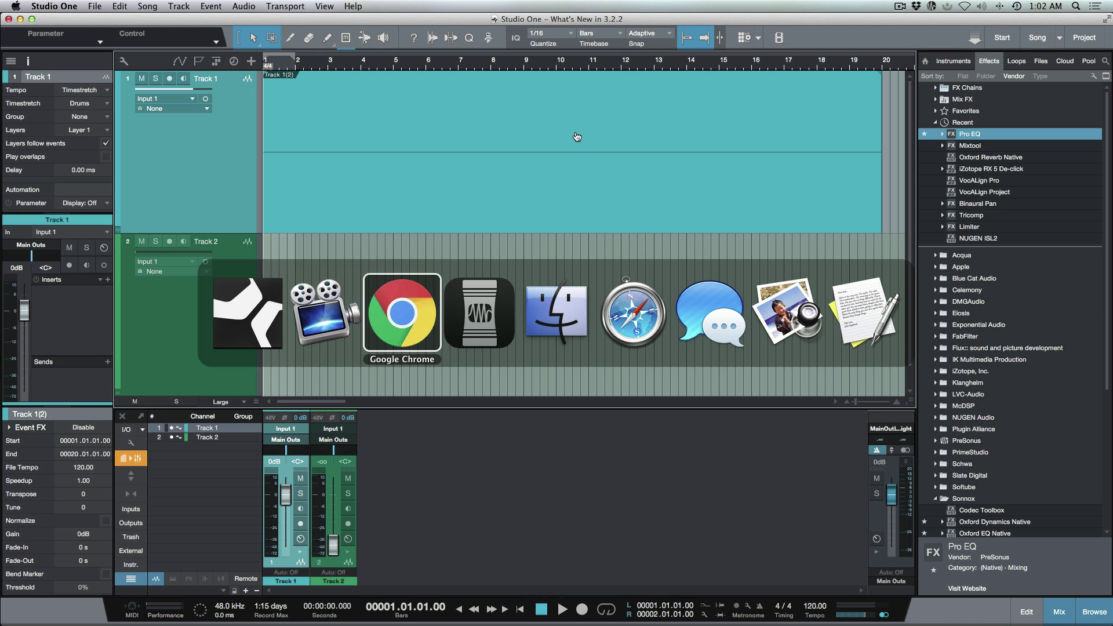
{"action": "scroll", "coordinate": [534, 341], "scroll_direction": "down", "scroll_amount": 1}
{"action": "scroll", "coordinate": [535, 339], "scroll_direction": "down", "scroll_amount": 6}
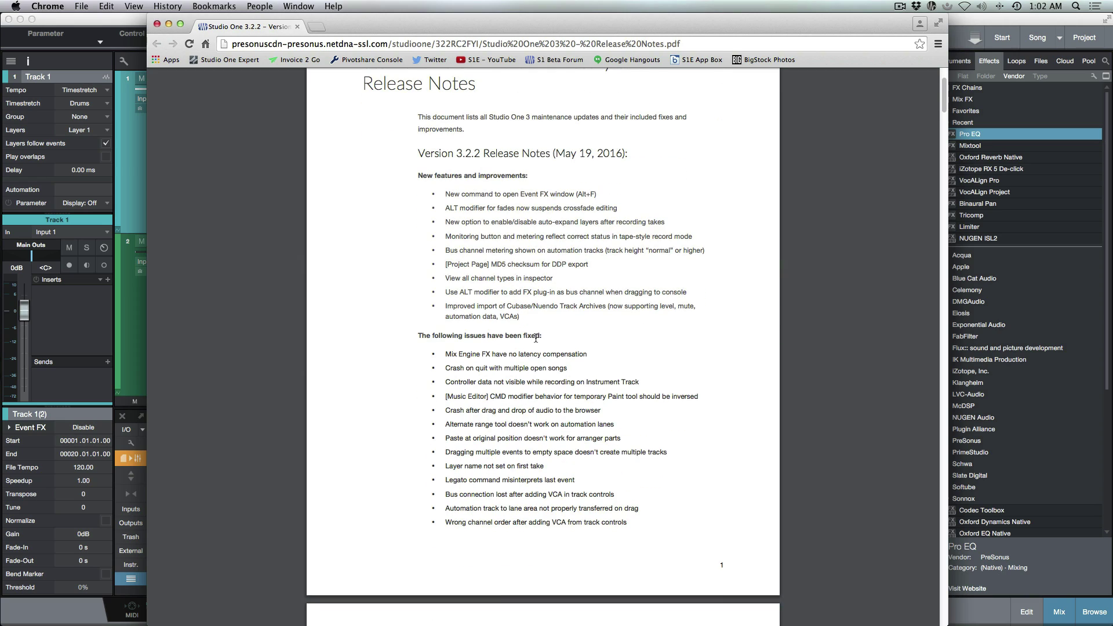
{"action": "scroll", "coordinate": [536, 338], "scroll_direction": "down", "scroll_amount": 20}
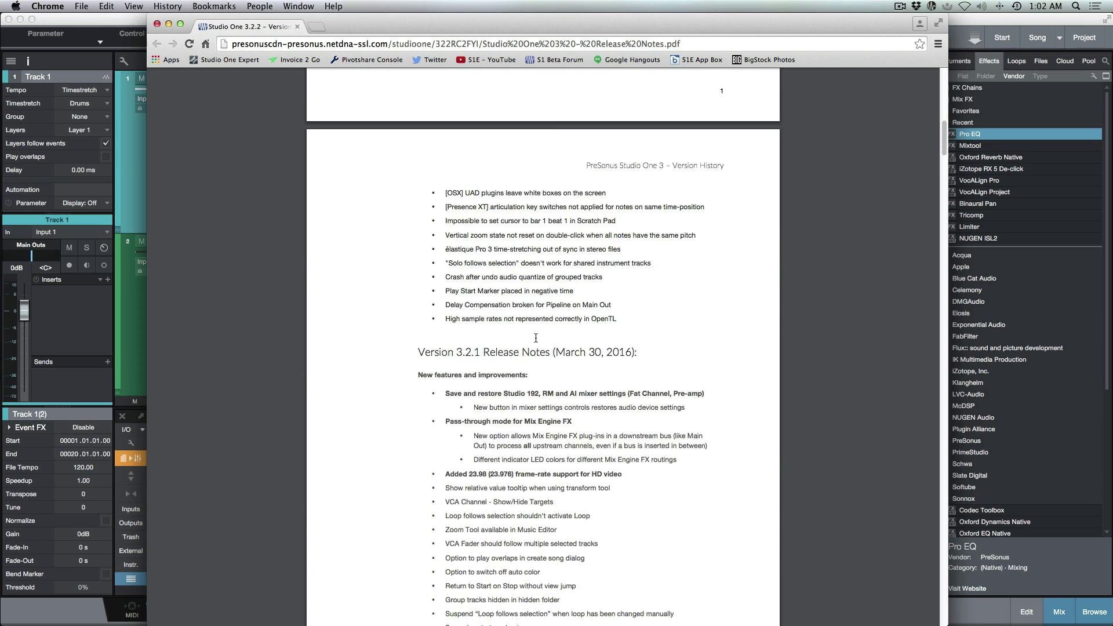
{"action": "scroll", "coordinate": [536, 338], "scroll_direction": "up", "scroll_amount": 20}
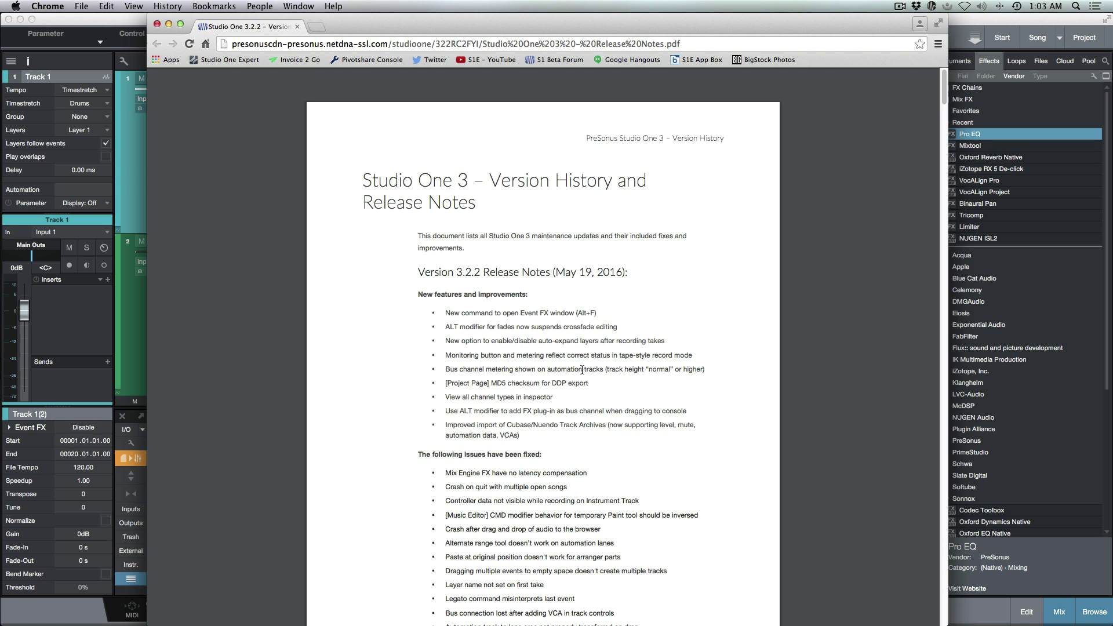
{"action": "key", "text": "super+Tab"}
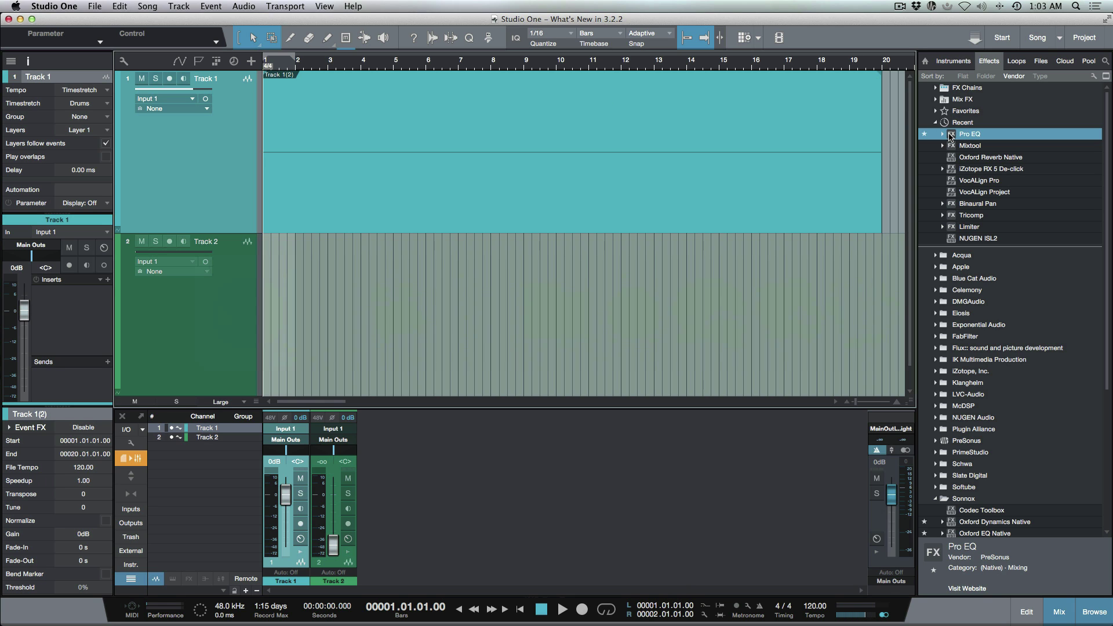
Step: Drop Pro EQ and then Mixtool onto the Track 1 event as event effects
{"action": "left_click_drag", "start_coordinate": [951, 137], "coordinate": [696, 155]}
{"action": "left_click_drag", "start_coordinate": [966, 150], "coordinate": [865, 151]}
{"action": "left_click", "coordinate": [577, 82]}
Step: Show the Track 1 event's Event FX in the Inspector, enlarged to list Pro EQ and Mixtool
{"action": "key", "text": "F4"}
{"action": "left_click", "coordinate": [514, 222]}
{"action": "key", "text": "F4"}
{"action": "left_click", "coordinate": [10, 428]}
{"action": "left_click_drag", "start_coordinate": [59, 474], "coordinate": [58, 527]}
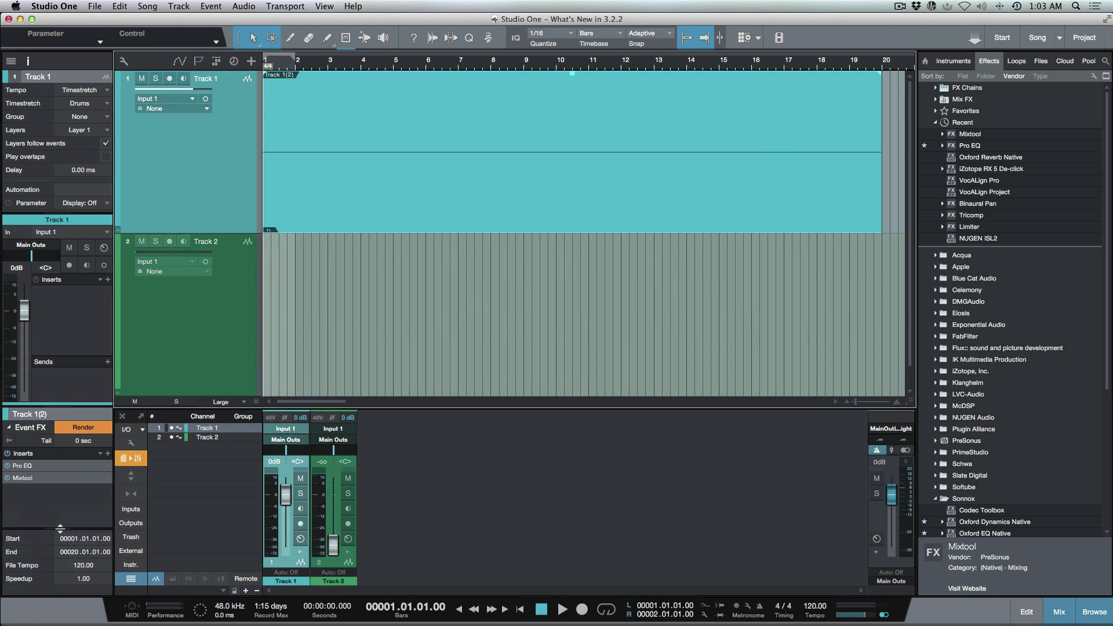
Step: Open the Event FX inserts, compare Pro EQ and Mixtool, then collapse the Event FX section
{"action": "double_click", "coordinate": [55, 479]}
{"action": "left_click", "coordinate": [406, 95]}
{"action": "left_click", "coordinate": [441, 95]}
{"action": "left_click", "coordinate": [406, 95]}
{"action": "left_click", "coordinate": [745, 82]}
{"action": "left_click", "coordinate": [9, 428]}
Step: Reselect the Track 1 event and reopen its effects window to switch between Pro EQ and Mixtool
{"action": "left_click", "coordinate": [507, 297]}
{"action": "left_click", "coordinate": [528, 219]}
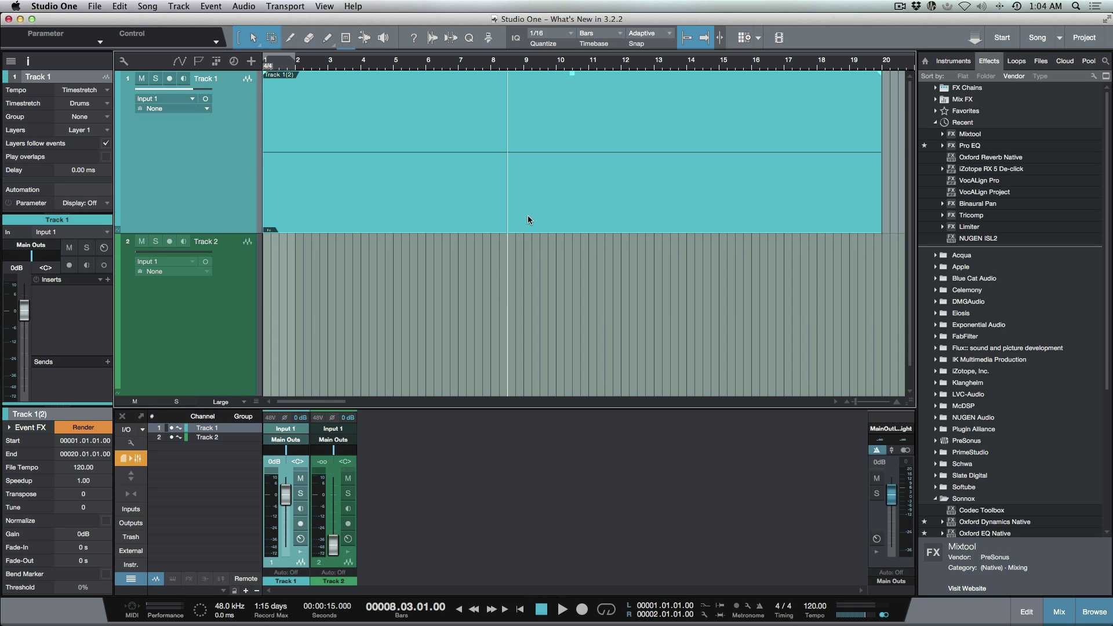
{"action": "double_click", "coordinate": [528, 219]}
{"action": "left_click", "coordinate": [459, 97]}
{"action": "left_click", "coordinate": [399, 96]}
{"action": "left_click", "coordinate": [445, 97]}
{"action": "left_click", "coordinate": [406, 96]}
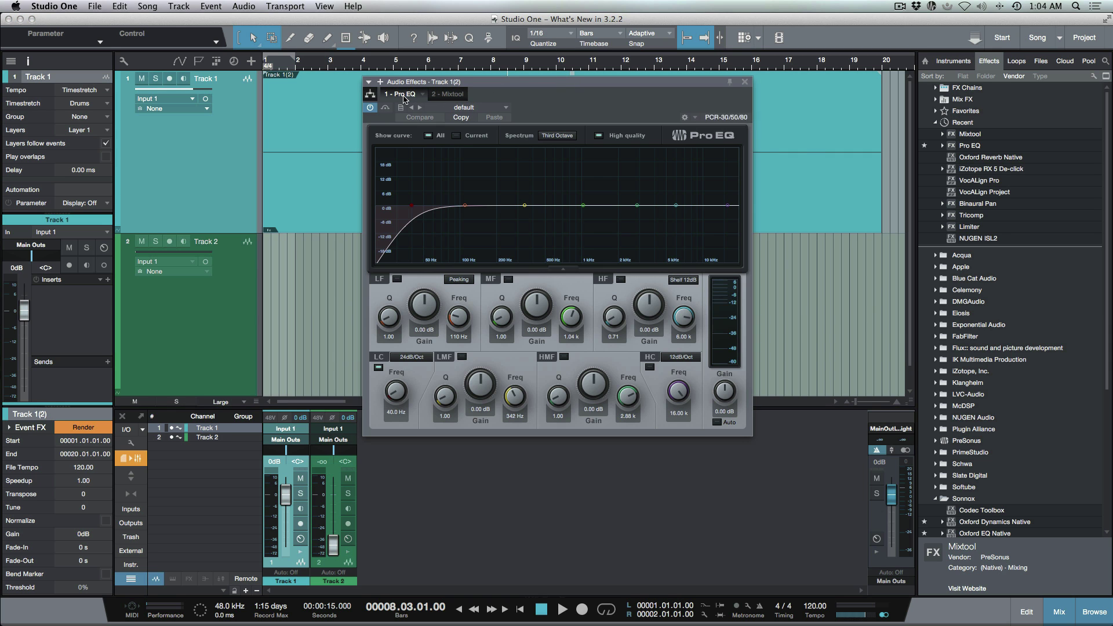
{"action": "left_click", "coordinate": [746, 82]}
Step: With the inspector hidden, reopen the event's effects window via F11, close it, and restore the inspector
{"action": "key", "text": "F4"}
{"action": "left_click", "coordinate": [569, 267]}
{"action": "left_click", "coordinate": [582, 223]}
{"action": "key", "text": "F11"}
{"action": "left_click", "coordinate": [745, 82]}
{"action": "key", "text": "F4"}
{"action": "left_click", "coordinate": [268, 228]}
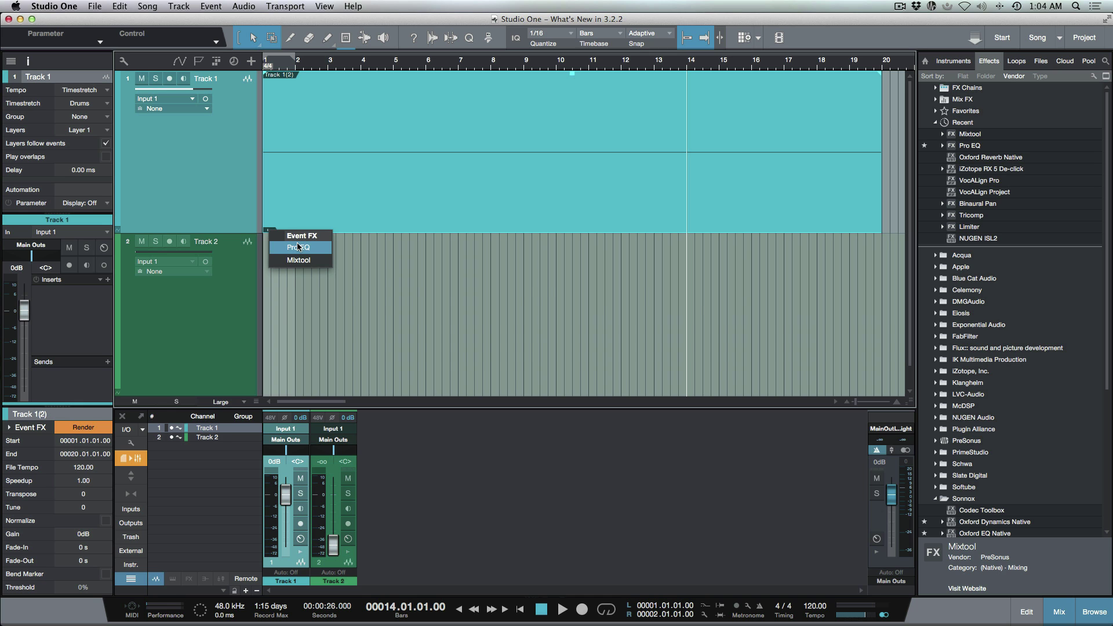
{"action": "left_click", "coordinate": [298, 244]}
{"action": "left_click", "coordinate": [743, 82]}
{"action": "left_click", "coordinate": [270, 229]}
{"action": "left_click", "coordinate": [297, 260]}
{"action": "left_click", "coordinate": [576, 82]}
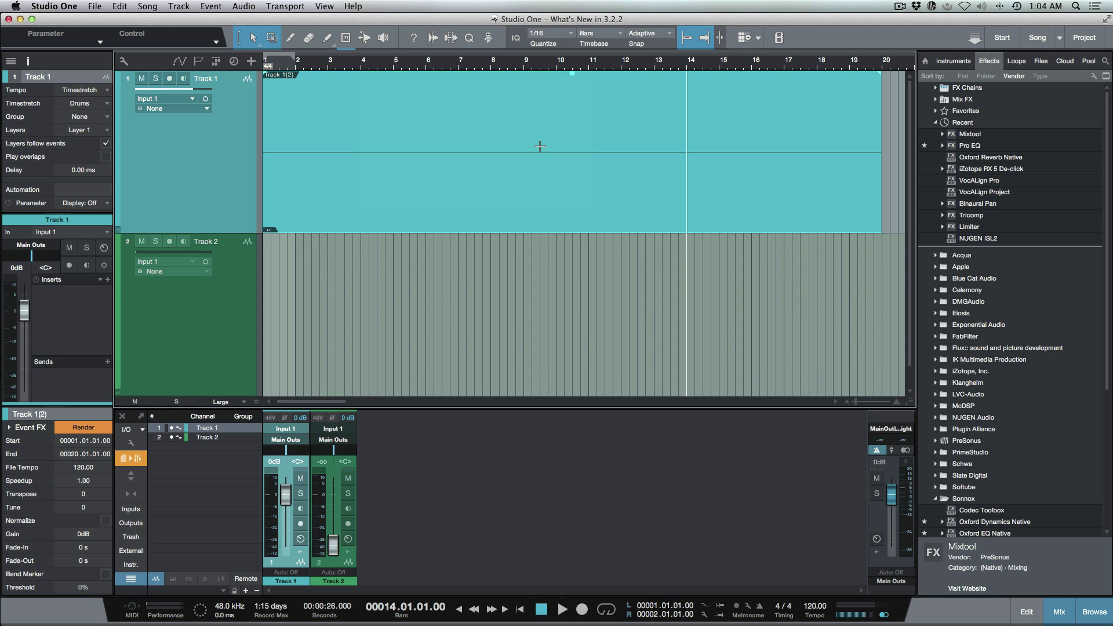
Step: Create an empty Track 2 event over bars 1–16, split it at bar 9, and crossfade the overlapping halves
{"action": "double_click", "coordinate": [424, 193]}
{"action": "left_click", "coordinate": [745, 82]}
{"action": "left_click_drag", "start_coordinate": [756, 270], "coordinate": [201, 299]}
{"action": "key", "text": "g"}
{"action": "left_click", "coordinate": [523, 277], "text": "alt"}
{"action": "left_click_drag", "start_coordinate": [575, 338], "coordinate": [527, 351]}
{"action": "key", "text": "x"}
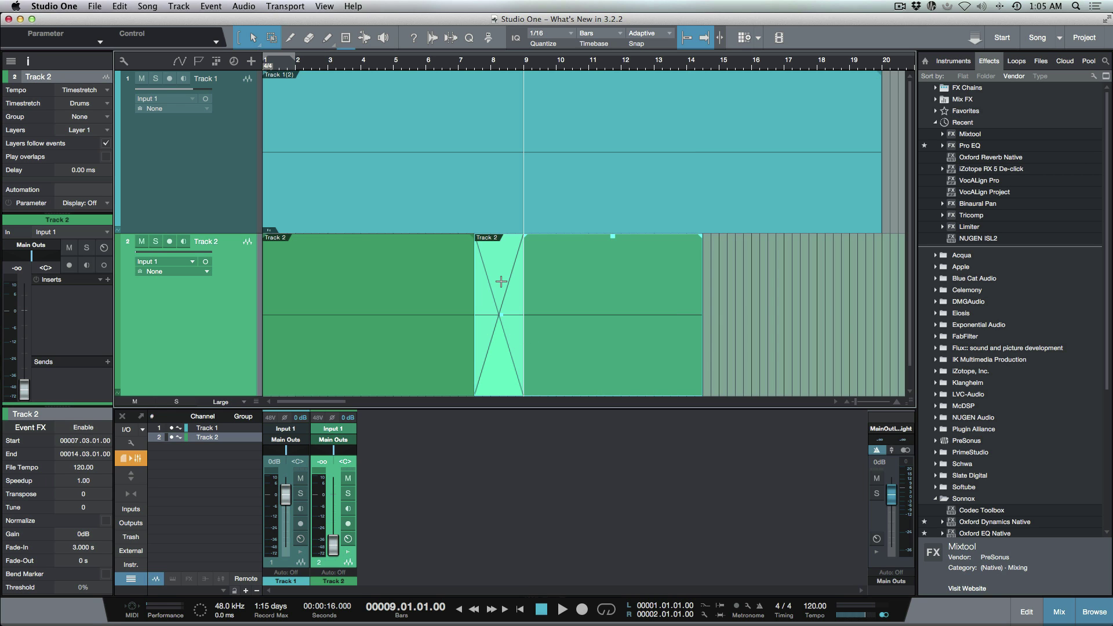
Step: Move the second event to start at bar 8 and re-crossfade the overlap to a 2.000 s fade-in
{"action": "left_click_drag", "start_coordinate": [475, 302], "coordinate": [492, 303]}
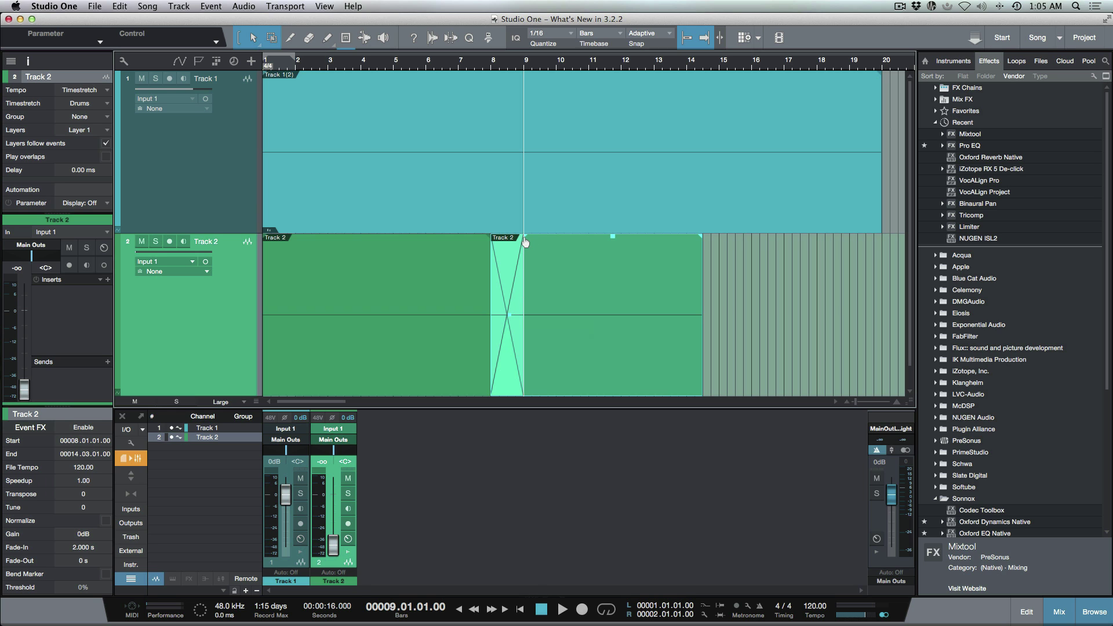
{"action": "mouse_move", "coordinate": [525, 240]}
{"action": "left_mouse_down"}
{"action": "mouse_move", "coordinate": [550, 243]}
{"action": "mouse_move", "coordinate": [493, 252]}
{"action": "mouse_move", "coordinate": [546, 246]}
{"action": "left_mouse_up"}
{"action": "left_click_drag", "start_coordinate": [577, 348], "coordinate": [569, 355]}
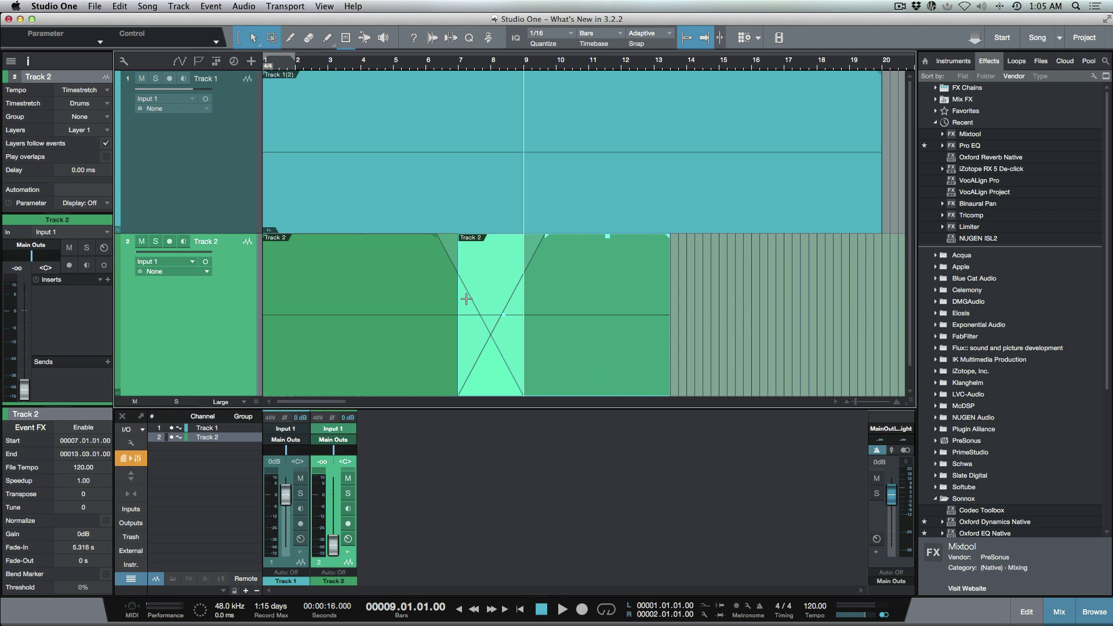
{"action": "left_click_drag", "start_coordinate": [463, 306], "coordinate": [491, 308]}
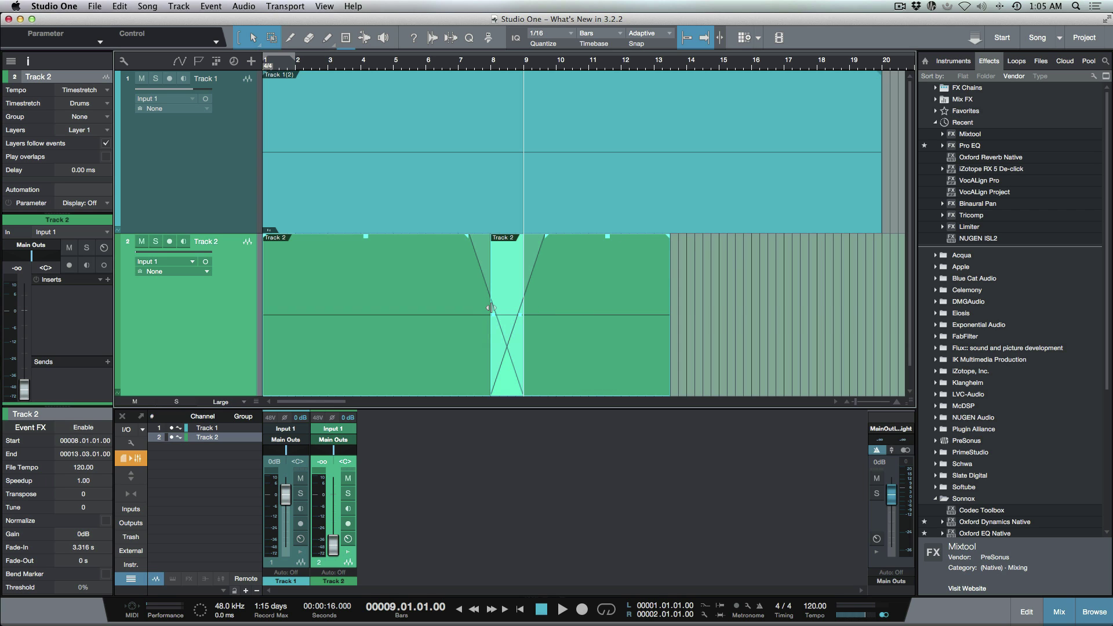
{"action": "key", "text": "x"}
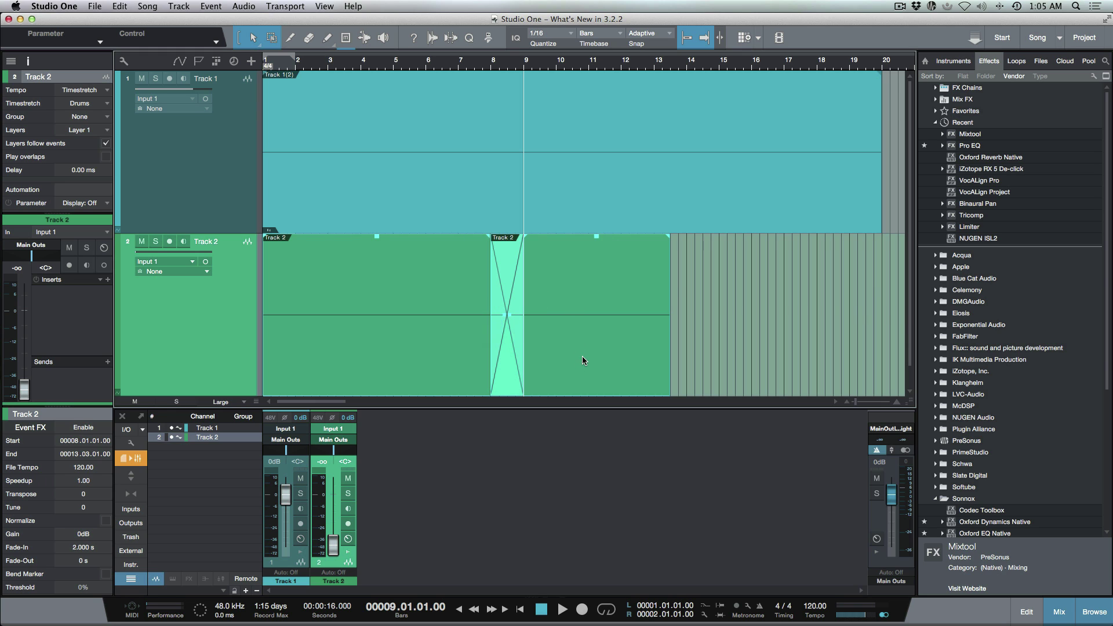
{"action": "key", "text": "e"}
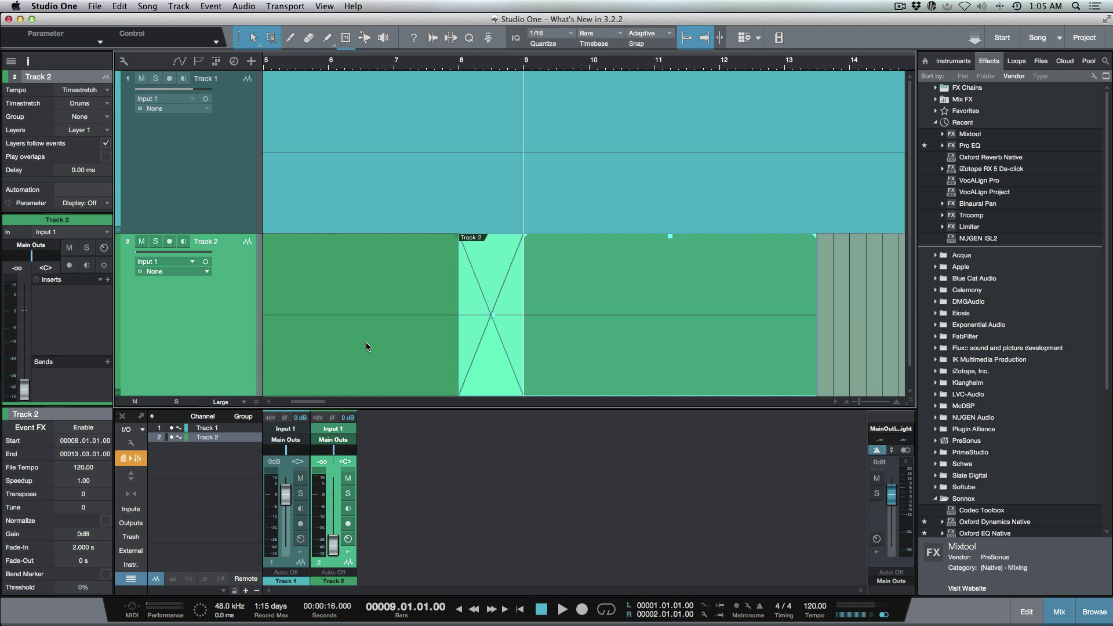
Step: Lengthen the left event's fade-out and bend the crossfade into exponential curves
{"action": "left_click", "coordinate": [366, 347]}
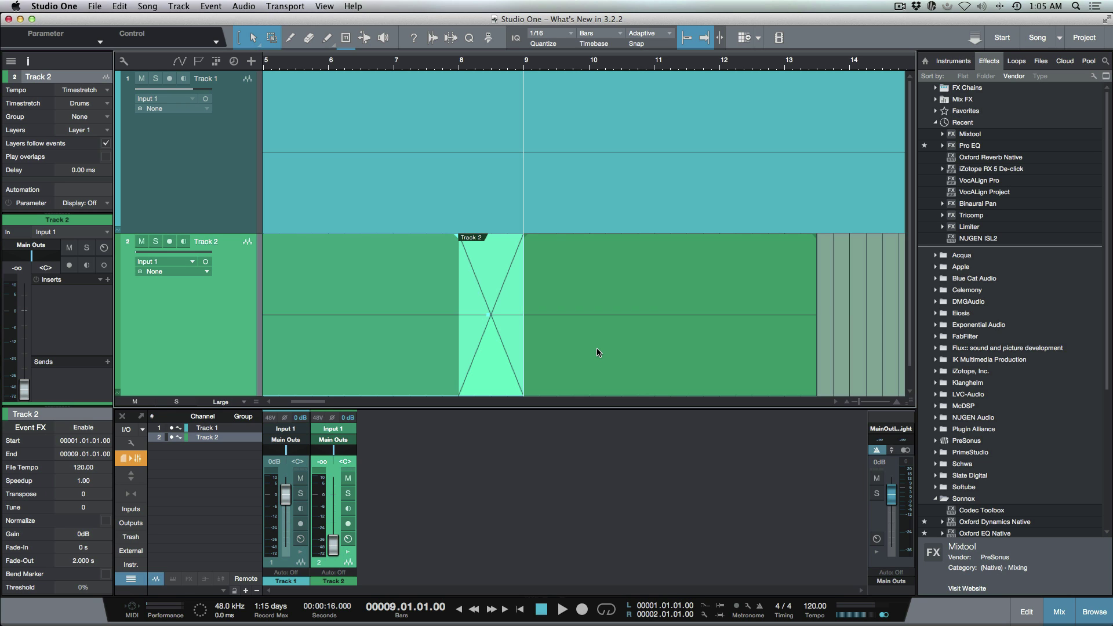
{"action": "left_click_drag", "start_coordinate": [457, 241], "coordinate": [506, 248]}
{"action": "left_click", "coordinate": [607, 355]}
{"action": "mouse_move", "coordinate": [487, 316]}
{"action": "left_mouse_down"}
{"action": "mouse_move", "coordinate": [495, 347]}
{"action": "mouse_move", "coordinate": [491, 337]}
{"action": "left_mouse_up"}
{"action": "left_click", "coordinate": [372, 348]}
{"action": "left_click_drag", "start_coordinate": [495, 323], "coordinate": [494, 281]}
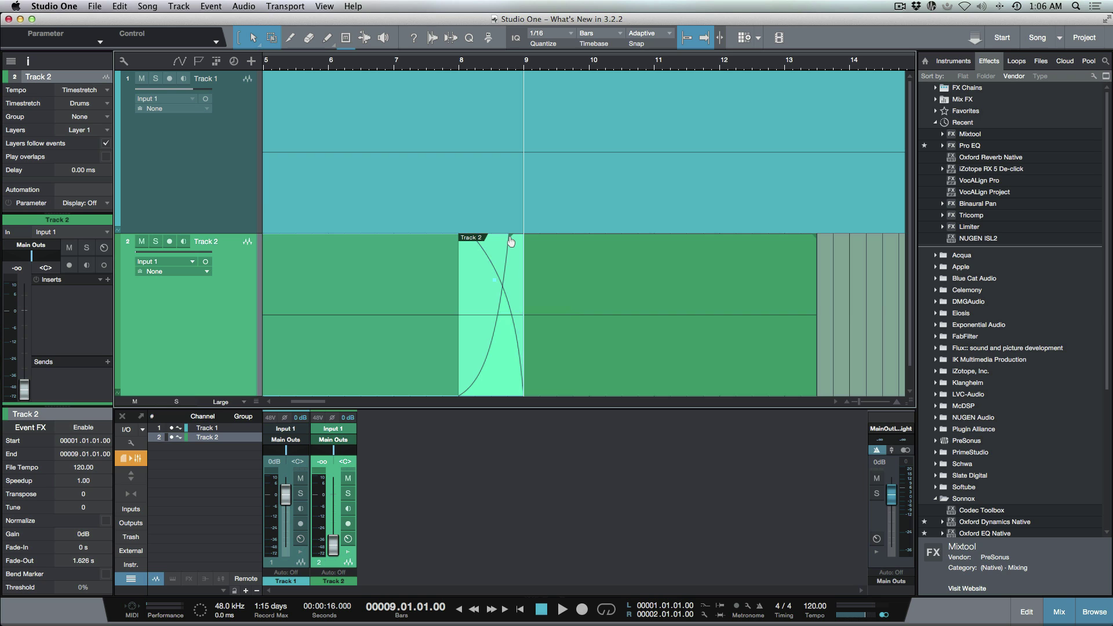
Step: Refine the fades to a curved 1.626 s fade-out and 2.605 s fade-in, then delete the right event
{"action": "left_click_drag", "start_coordinate": [511, 241], "coordinate": [543, 244]}
{"action": "left_click", "coordinate": [592, 353]}
{"action": "left_click_drag", "start_coordinate": [474, 242], "coordinate": [397, 246]}
{"action": "mouse_move", "coordinate": [504, 343]}
{"action": "left_mouse_down"}
{"action": "mouse_move", "coordinate": [501, 352]}
{"action": "mouse_move", "coordinate": [502, 336]}
{"action": "left_mouse_up"}
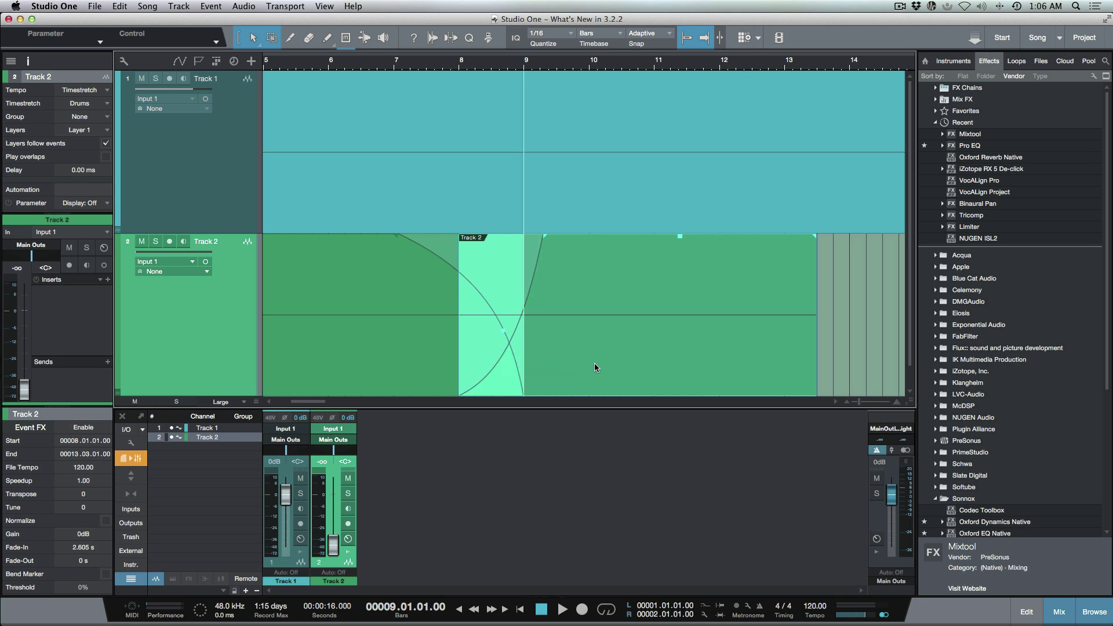
{"action": "left_click", "coordinate": [374, 349]}
{"action": "left_click_drag", "start_coordinate": [457, 286], "coordinate": [457, 301]}
{"action": "left_click", "coordinate": [589, 340]}
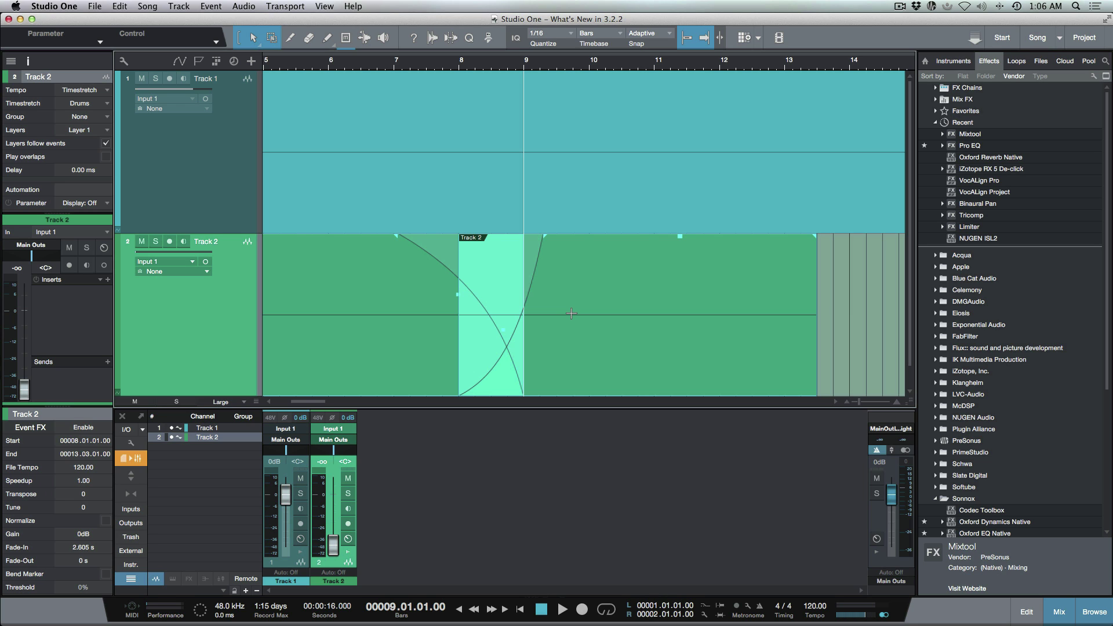
{"action": "key", "text": "Delete"}
Step: Resize the track heights, then uncheck 'Expand layers after recording takes' in Advanced > Editing preferences
{"action": "key", "text": "shift+l"}
{"action": "key", "text": "shift+w"}
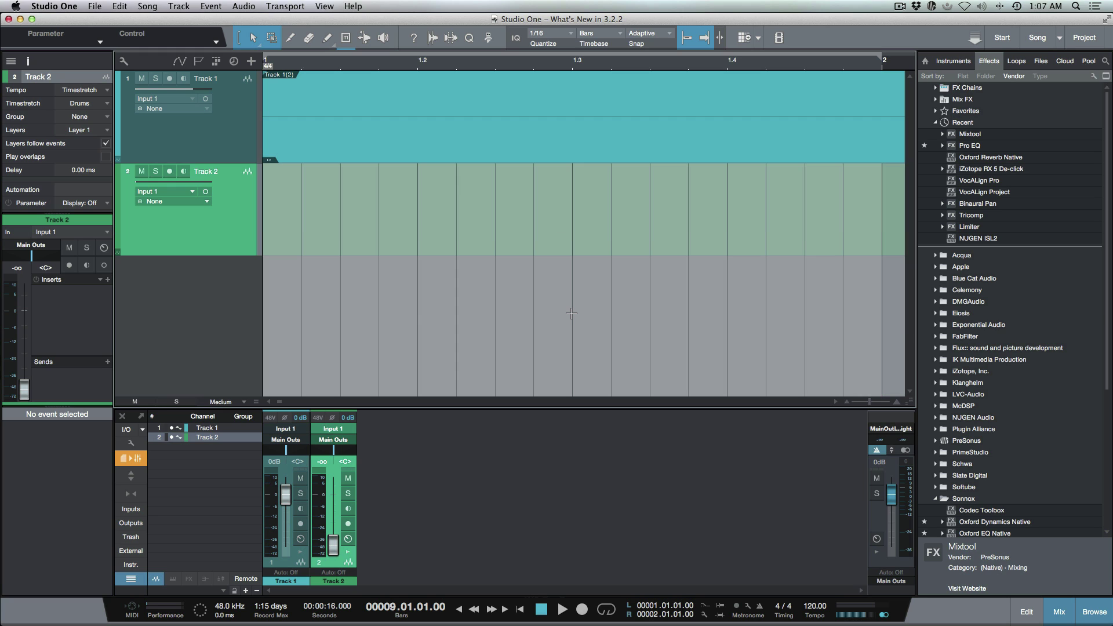
{"action": "key", "text": "shift+w"}
{"action": "key", "text": "shift+e"}
{"action": "key", "text": "super+comma"}
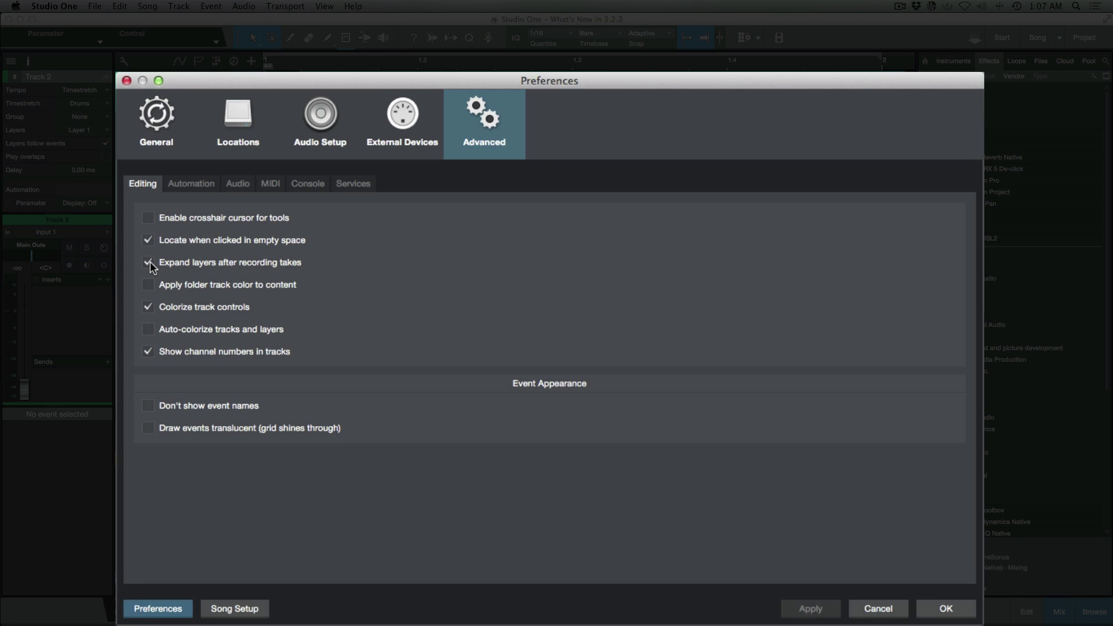
{"action": "left_click", "coordinate": [149, 263]}
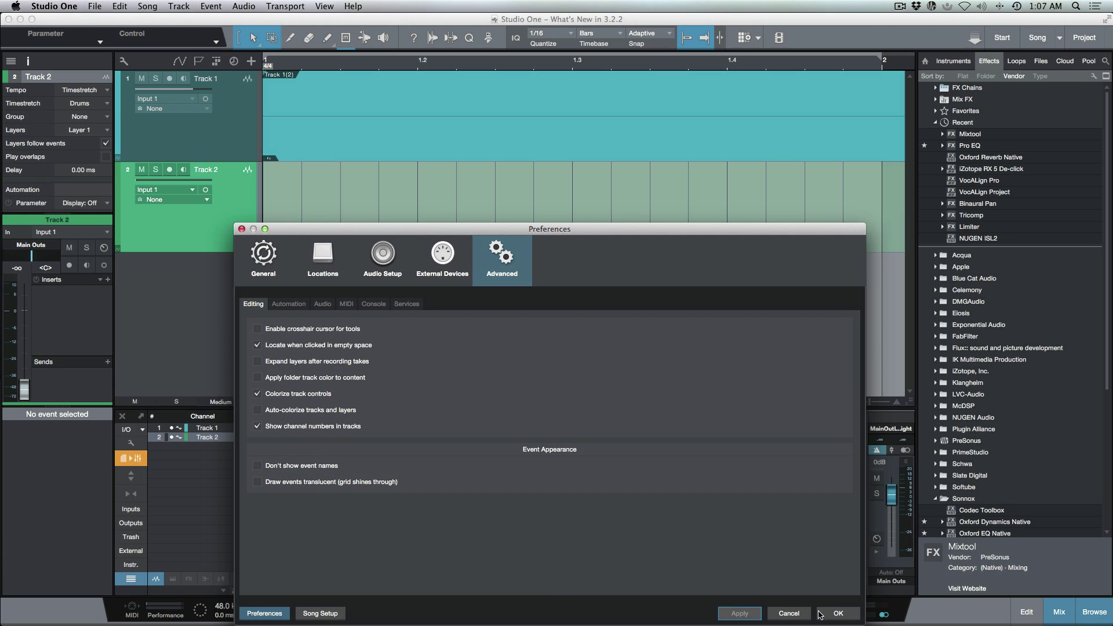
{"action": "left_click", "coordinate": [822, 614]}
Step: From the song start, loop-record speech takes on armed, monitored Track 2 over bars 1–2, then stop
{"action": "key", "text": "Home"}
{"action": "key", "text": "shift+w"}
{"action": "key", "text": "shift+r"}
{"action": "key", "text": "slash"}
{"action": "key", "text": "KP_Multiply"}
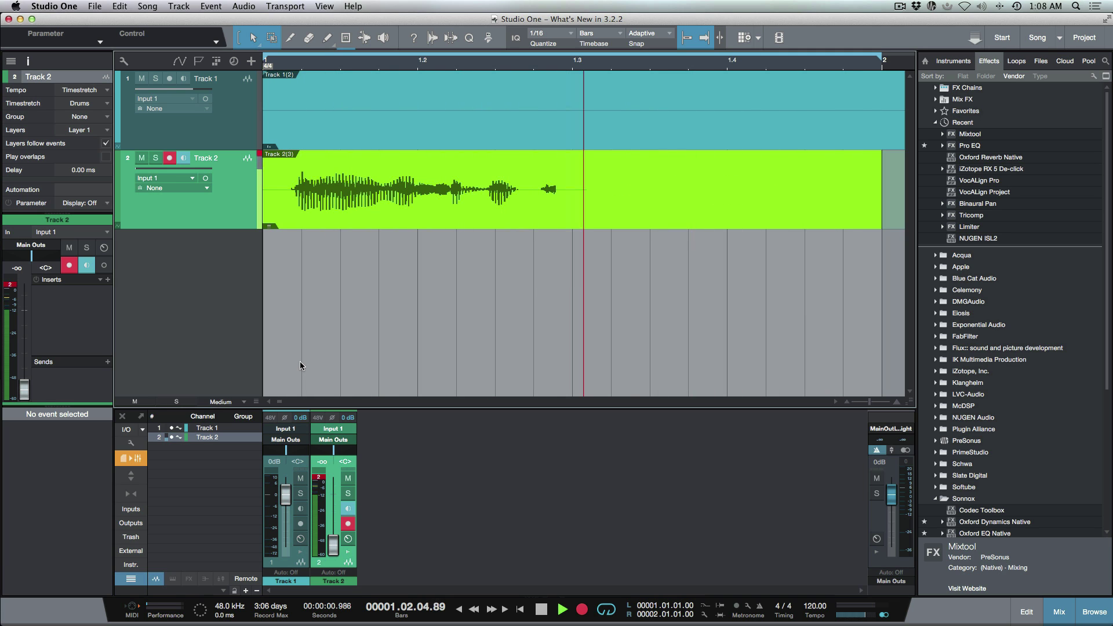
{"action": "key", "text": "space"}
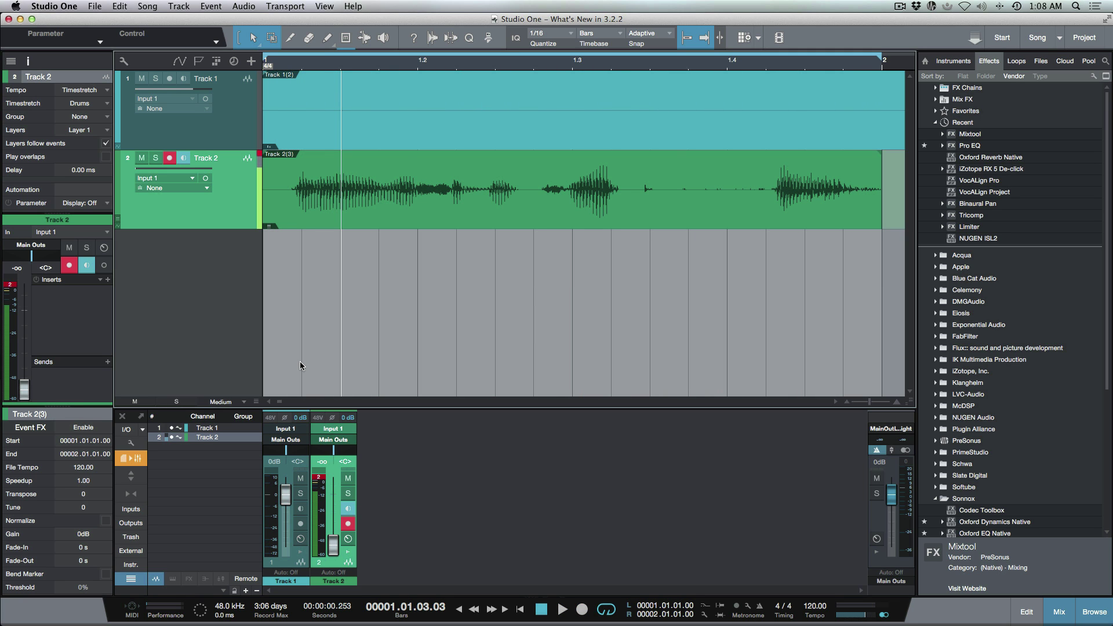
Step: Disarm Track 2, expand its four takes into layer lanes with smaller track heights, and recheck preferences
{"action": "key", "text": "r"}
{"action": "right_click", "coordinate": [235, 208]}
{"action": "left_click", "coordinate": [266, 226]}
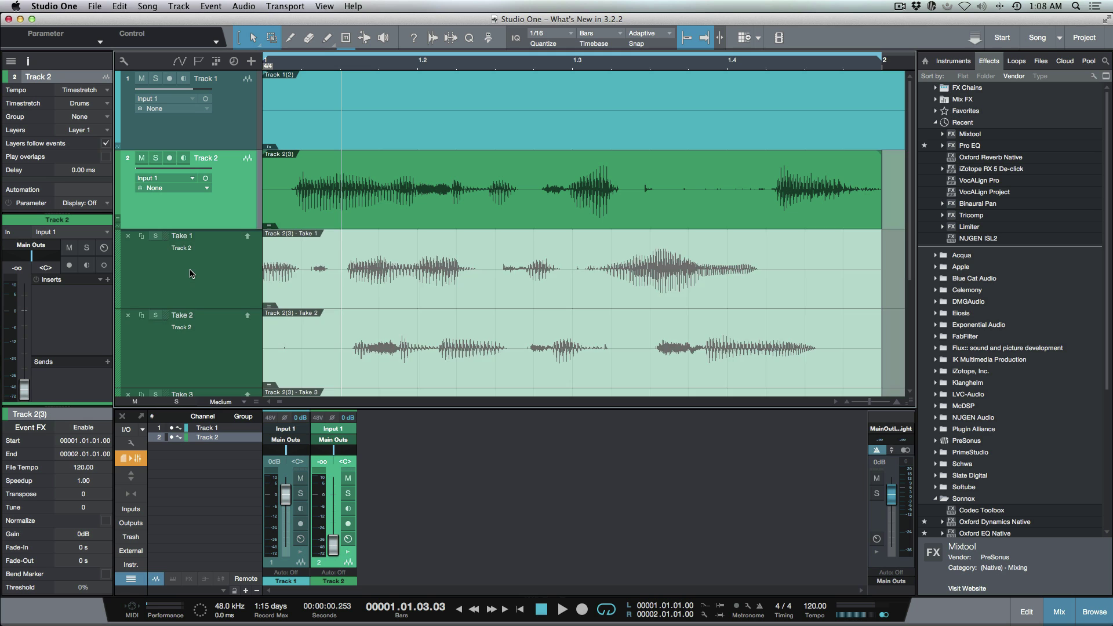
{"action": "key", "text": "alt+c"}
{"action": "key", "text": "alt+c"}
{"action": "key", "text": "alt+c"}
{"action": "key", "text": "alt+c"}
{"action": "key", "text": "alt+c"}
{"action": "key", "text": "alt+c"}
{"action": "key", "text": "alt+w"}
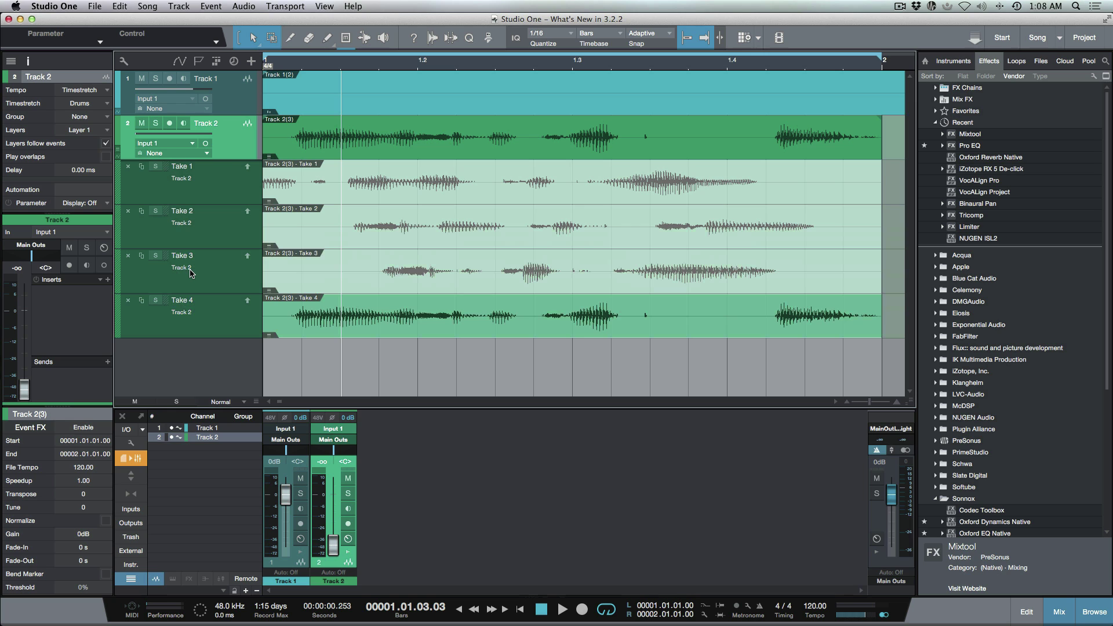
{"action": "key", "text": "super+comma"}
{"action": "left_click", "coordinate": [839, 614]}
Step: Undo to collapse Track 2's take layers, view the Chrome release notes, and return to Studio One
{"action": "key", "text": "ctrl+z"}
{"action": "key", "text": "super+Tab"}
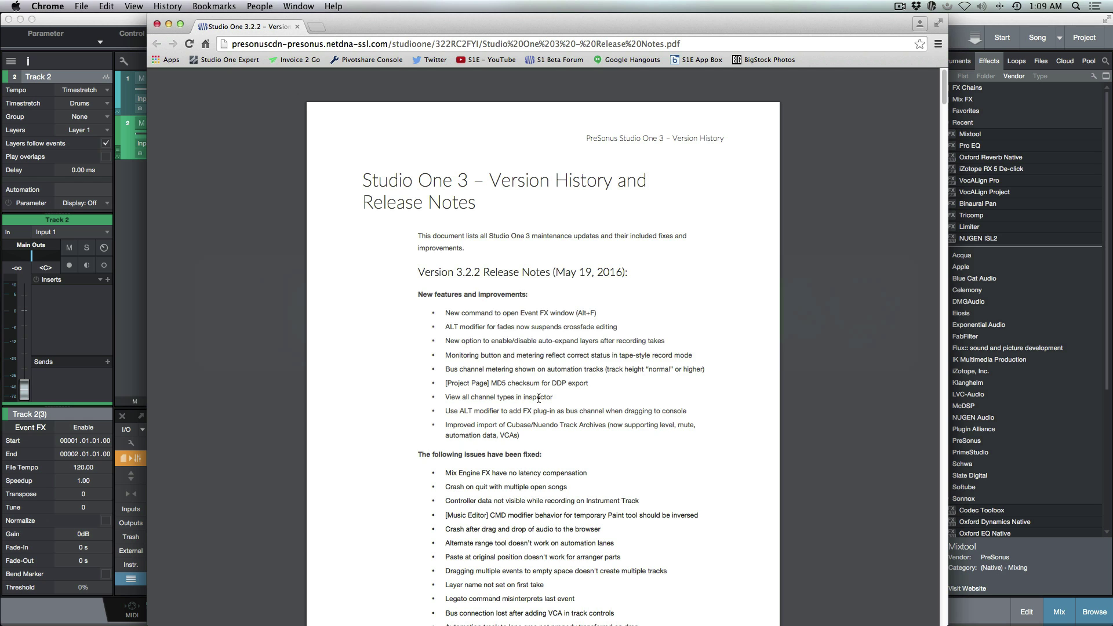
{"action": "key", "text": "super+Tab"}
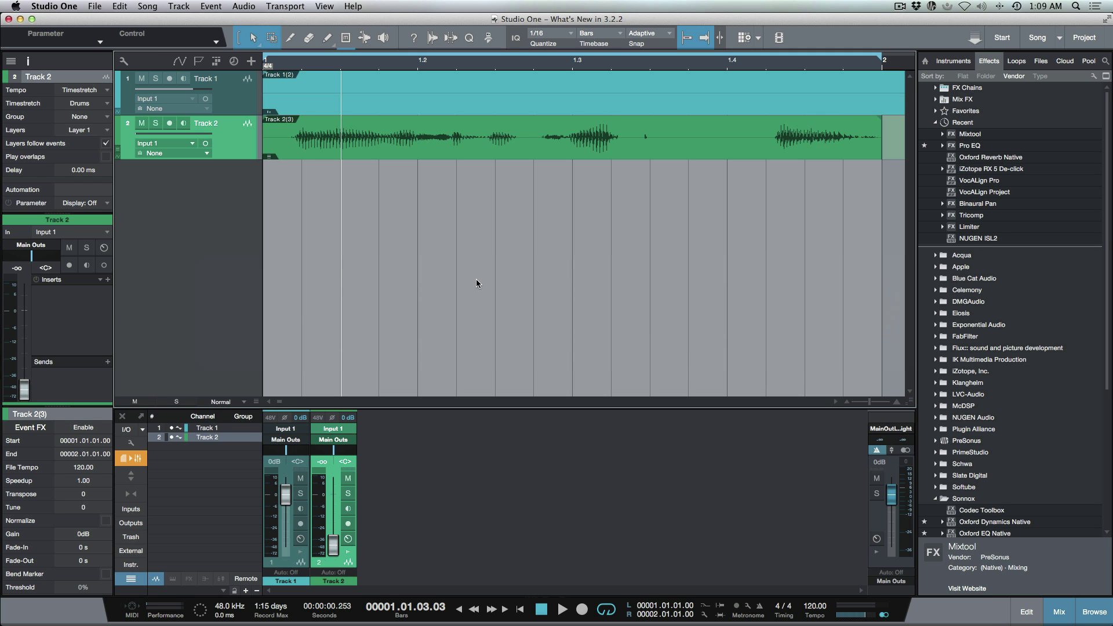
Step: Select Track 1 and Track 2 and create Bus 1 for them with Shift+B, zoomed to bars 1–2
{"action": "left_click", "coordinate": [239, 104]}
{"action": "left_click", "coordinate": [234, 139]}
{"action": "key", "text": "shift+b"}
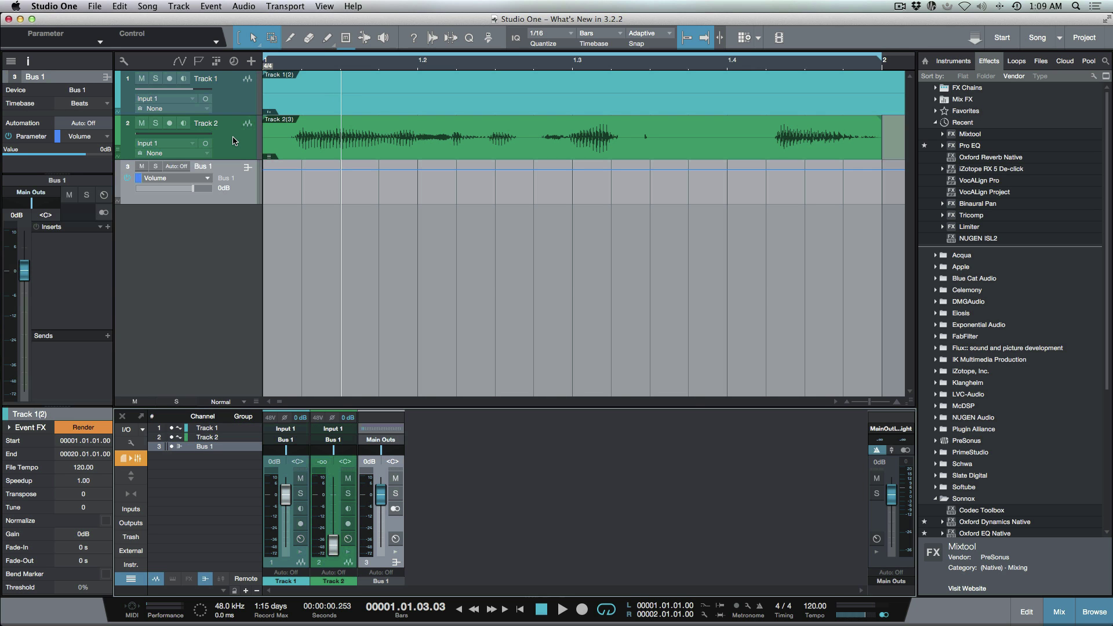
{"action": "key", "text": "shift+f"}
{"action": "key", "text": "shift+l"}
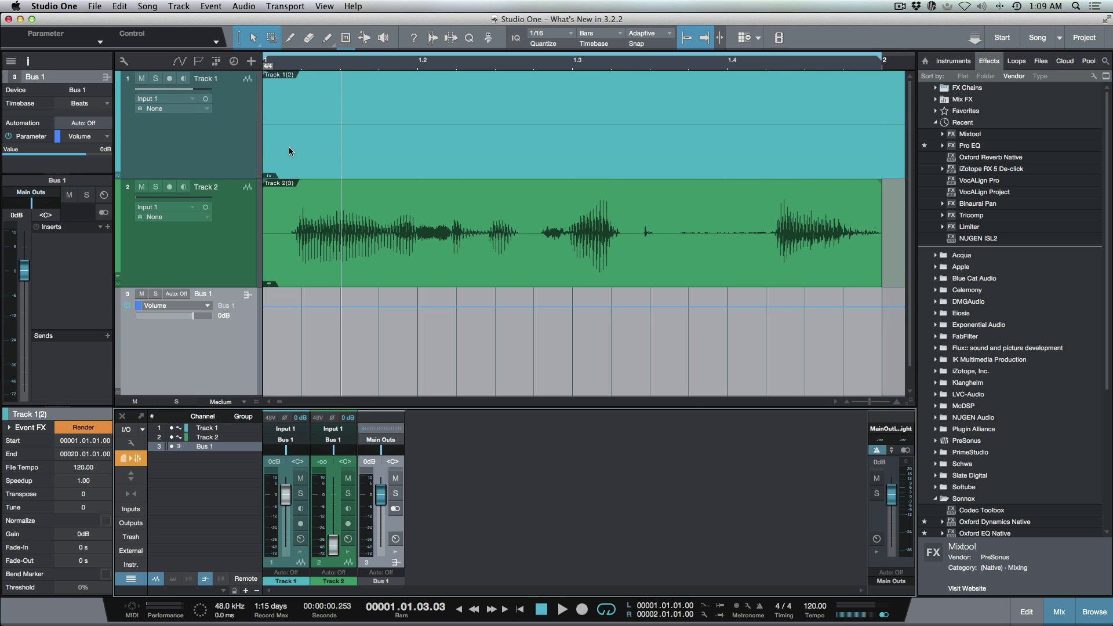
Step: Check the new routing by selecting Track 2, Bus 1 and Track 1 in turn, toggling the track list
{"action": "left_click", "coordinate": [236, 254]}
{"action": "left_click", "coordinate": [241, 345]}
{"action": "left_click", "coordinate": [11, 61]}
{"action": "left_click", "coordinate": [11, 61]}
{"action": "left_click", "coordinate": [204, 253]}
{"action": "left_click", "coordinate": [237, 157]}
{"action": "left_click", "coordinate": [254, 251]}
{"action": "left_click", "coordinate": [235, 342]}
Step: Inspect Bus 1's insert effects list, send destinations, and console inserts/sends panel
{"action": "left_click", "coordinate": [108, 227]}
{"action": "left_click", "coordinate": [64, 325]}
{"action": "left_click", "coordinate": [107, 336]}
{"action": "left_click", "coordinate": [395, 553]}
{"action": "left_click", "coordinate": [394, 555]}
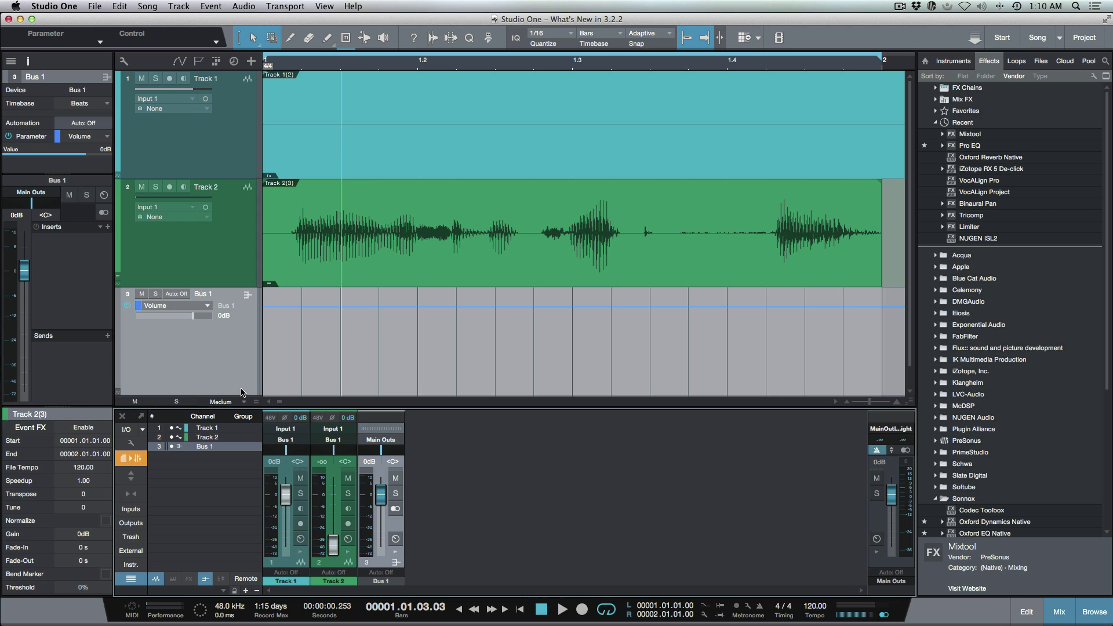
Step: Hide the console, fit the tracks in view, and select Track 1, Track 2 and Bus 1
{"action": "key", "text": "F3"}
{"action": "key", "text": "shift+f"}
{"action": "key", "text": "shift+s"}
{"action": "left_click", "coordinate": [216, 152]}
{"action": "left_click", "coordinate": [215, 312]}
{"action": "left_click", "coordinate": [203, 207]}
{"action": "left_click", "coordinate": [213, 313]}
{"action": "left_click", "coordinate": [205, 465]}
{"action": "left_click", "coordinate": [210, 372]}
{"action": "left_click", "coordinate": [220, 210]}
{"action": "left_click", "coordinate": [219, 351]}
{"action": "left_click", "coordinate": [215, 495]}
Step: Reopen the console and drag its divider up to reveal the Inserts and Sends rows
{"action": "key", "text": "F3"}
{"action": "left_click_drag", "start_coordinate": [362, 321], "coordinate": [377, 274]}
{"action": "key", "text": "super+Tab"}
{"action": "key", "text": "super+Tab"}
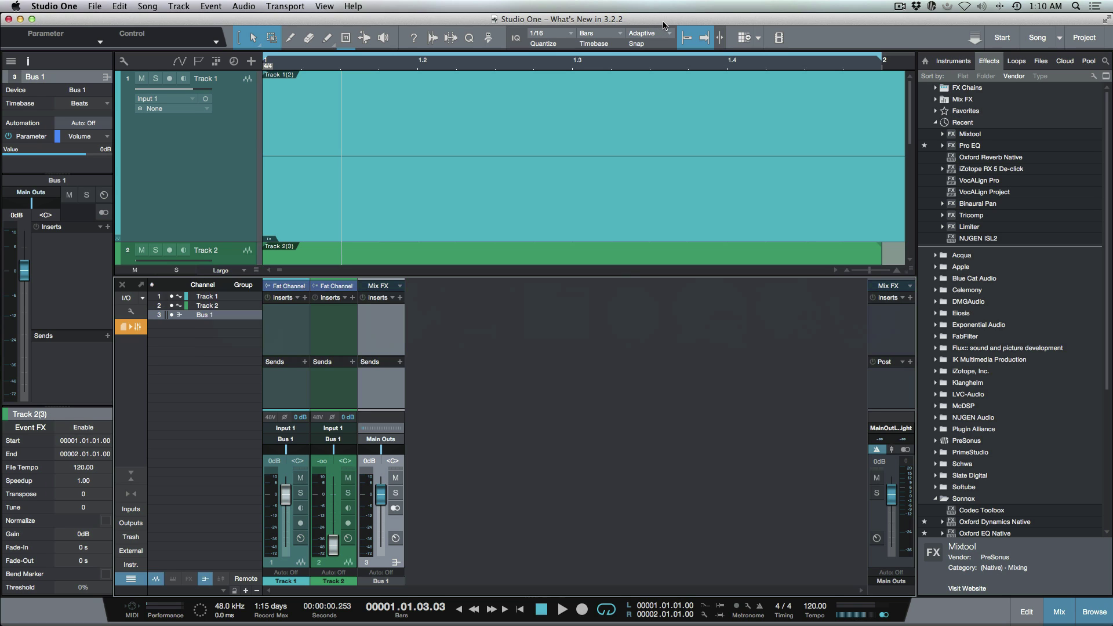
Step: Add a new FX channel from the console's right-click menu
{"action": "right_click", "coordinate": [479, 455]}
{"action": "left_click", "coordinate": [535, 585]}
{"action": "right_click", "coordinate": [426, 383]}
{"action": "left_click", "coordinate": [474, 467]}
Step: Alt-drag Oxford Reverb Native from the Effects browser into the console, creating an FX channel hosting it
{"action": "key", "text": "shift+f"}
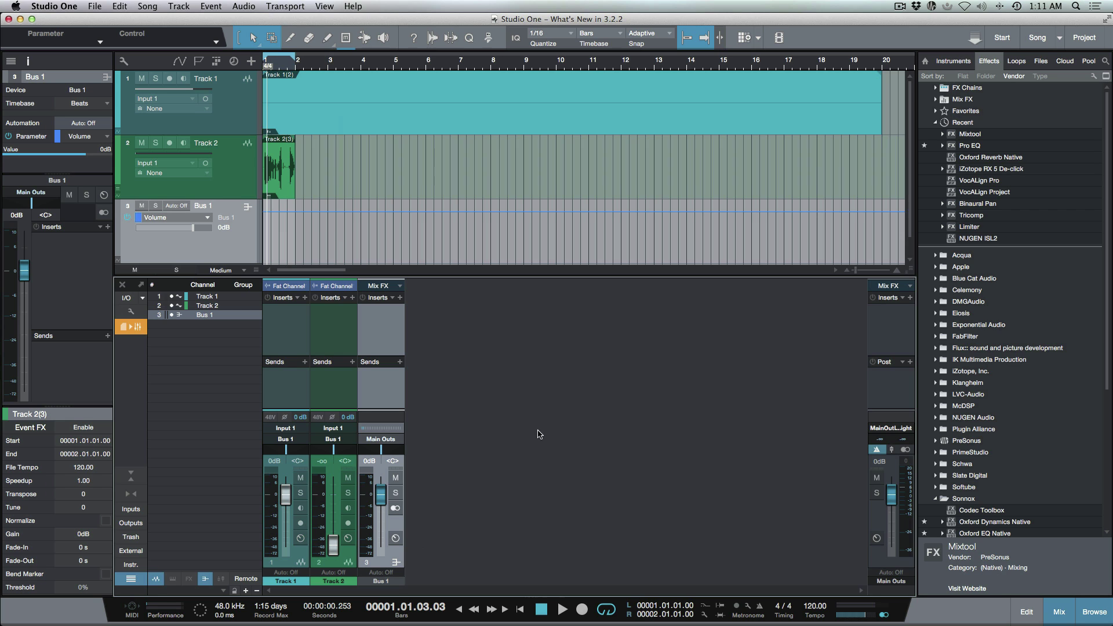
{"action": "scroll", "coordinate": [1000, 432], "scroll_direction": "down", "scroll_amount": 4}
{"action": "left_click", "coordinate": [954, 430]}
{"action": "left_click_drag", "start_coordinate": [954, 430], "coordinate": [328, 391]}
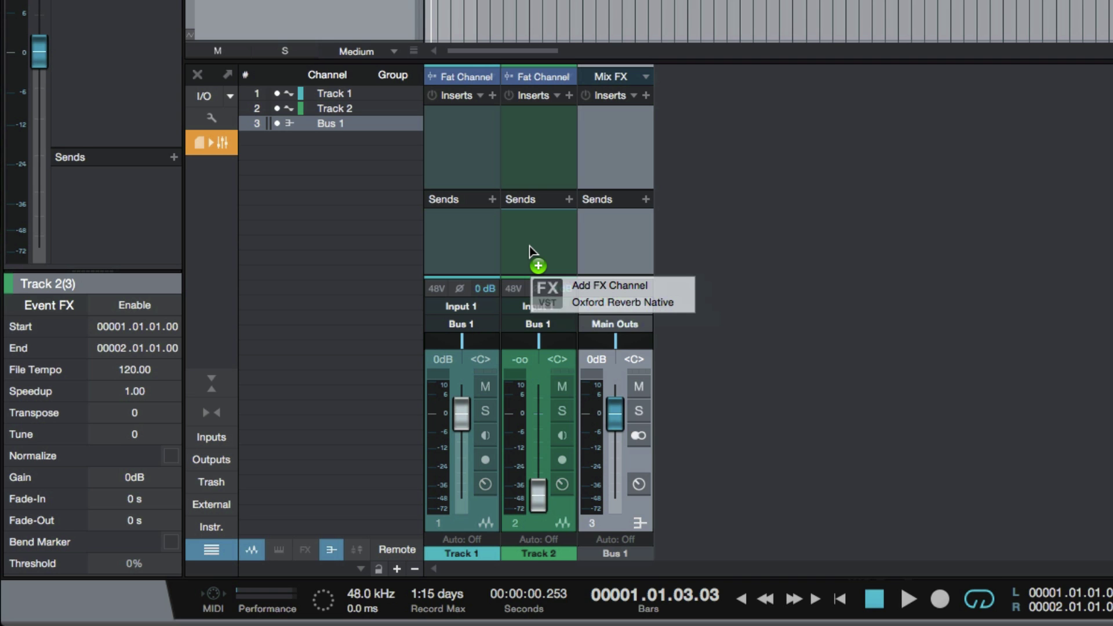
{"action": "left_click_drag", "start_coordinate": [530, 246], "coordinate": [541, 247]}
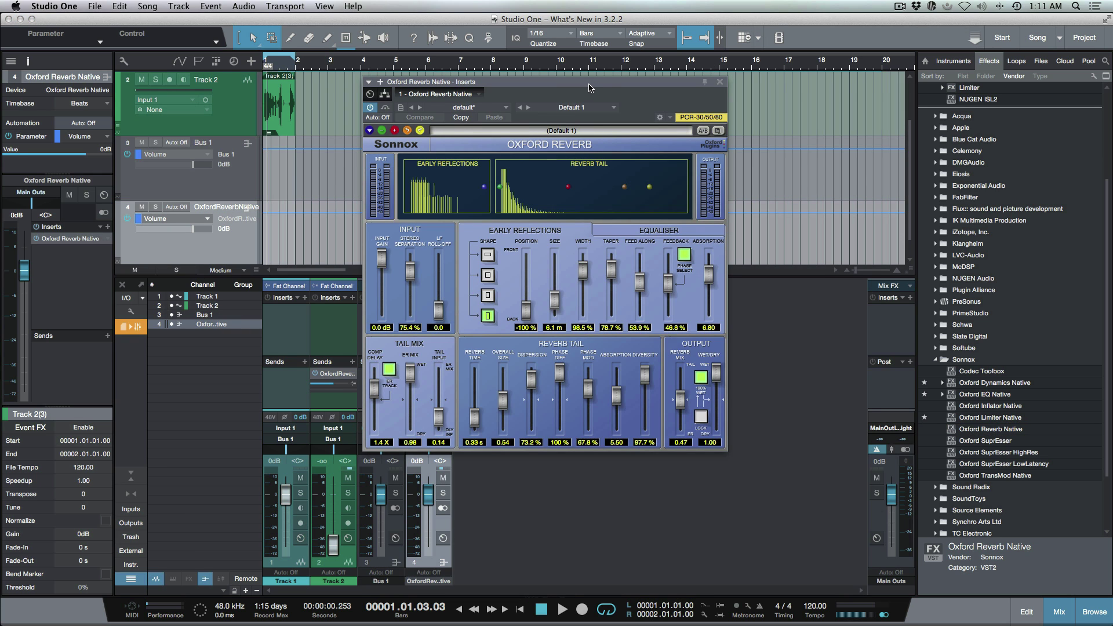
{"action": "left_click_drag", "start_coordinate": [589, 87], "coordinate": [761, 85]}
Step: Close the reverb window and add Presence from the Instruments list as a new instrument track
{"action": "key", "text": "super+w"}
{"action": "key", "text": "z"}
{"action": "key", "text": "F3"}
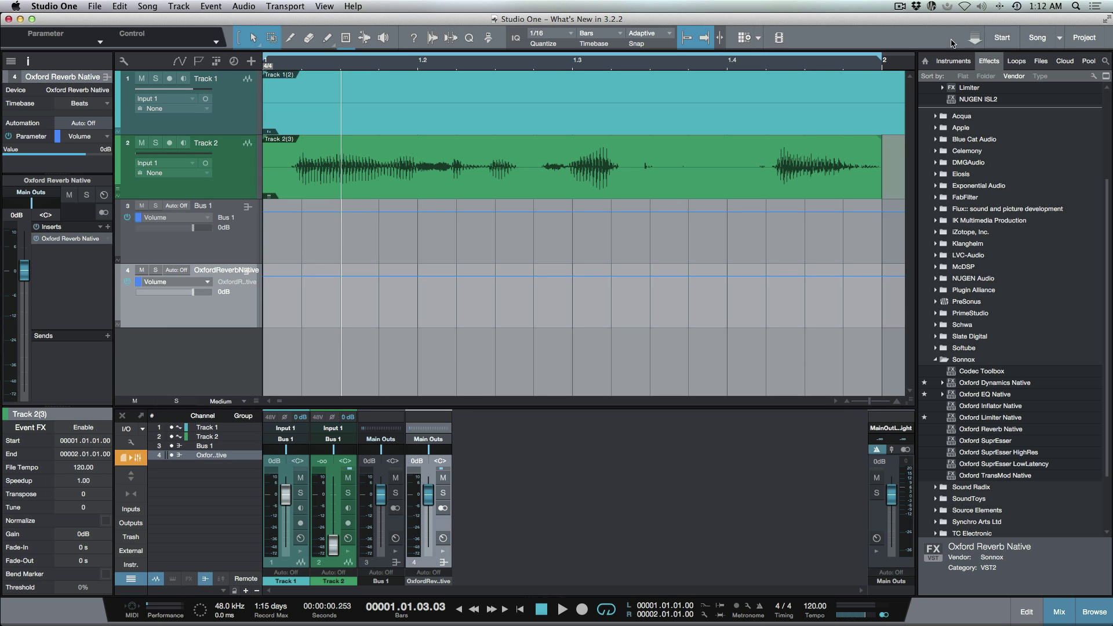
{"action": "left_click", "coordinate": [954, 61]}
{"action": "left_click_drag", "start_coordinate": [952, 279], "coordinate": [482, 375]}
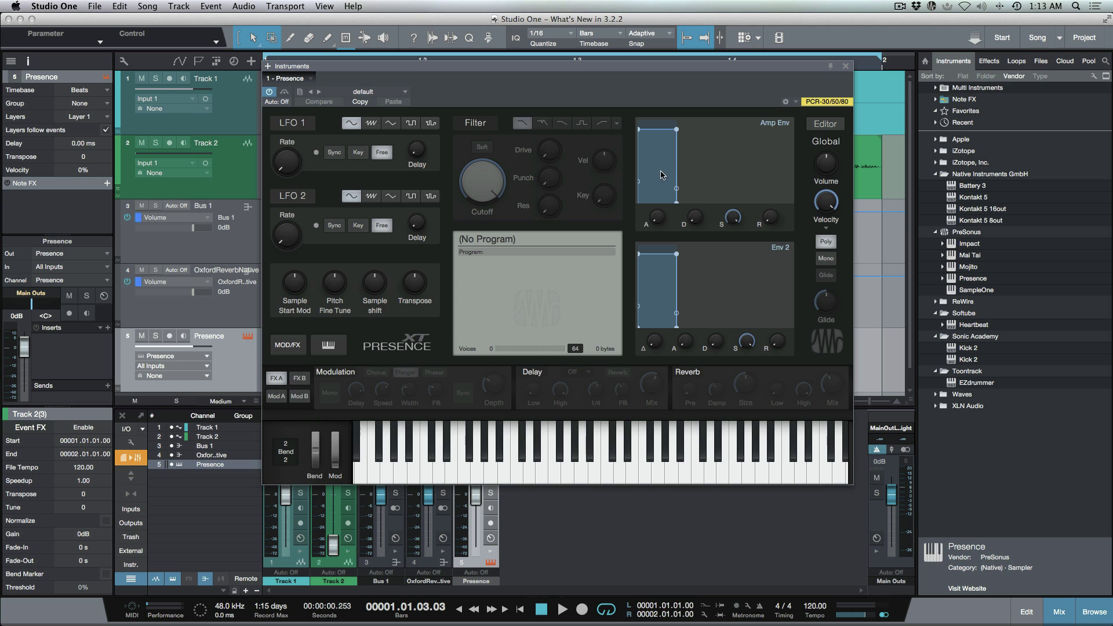
Step: Switch Presence to its editor view, then reposition and enlarge its window
{"action": "left_click", "coordinate": [824, 125]}
{"action": "left_click_drag", "start_coordinate": [588, 74], "coordinate": [535, 26]}
{"action": "left_click_drag", "start_coordinate": [799, 429], "coordinate": [903, 569]}
{"action": "left_click", "coordinate": [829, 79]}
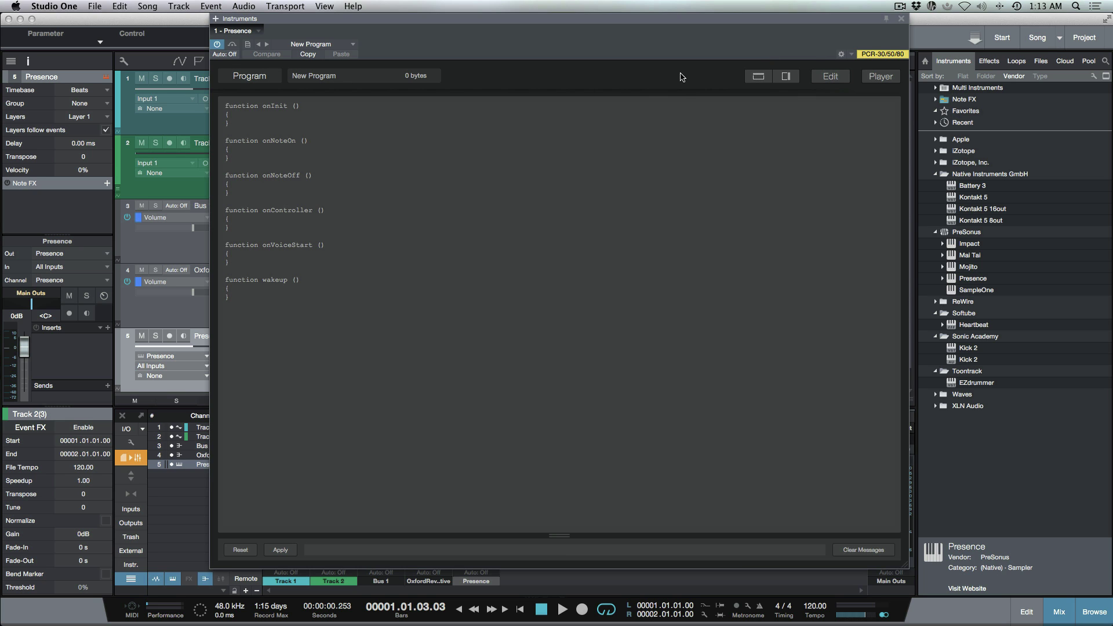
{"action": "left_click", "coordinate": [831, 79]}
{"action": "left_click", "coordinate": [398, 242]}
{"action": "left_click", "coordinate": [372, 243]}
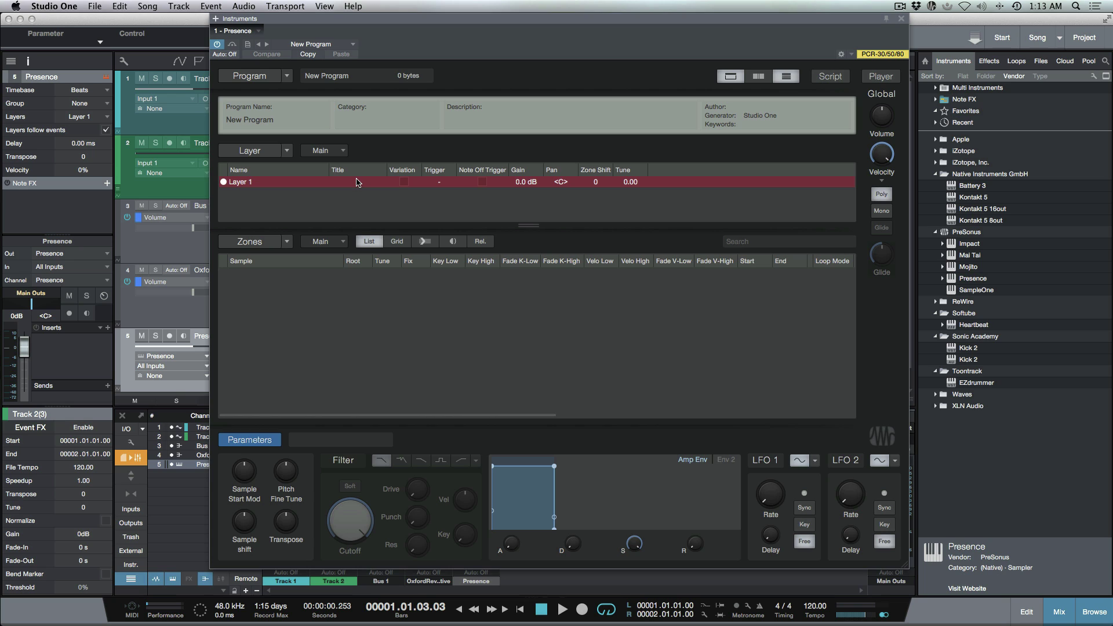
Step: Switch the Presence Zones section to its Grid view of keyboard range and velocity
{"action": "left_click", "coordinate": [406, 243]}
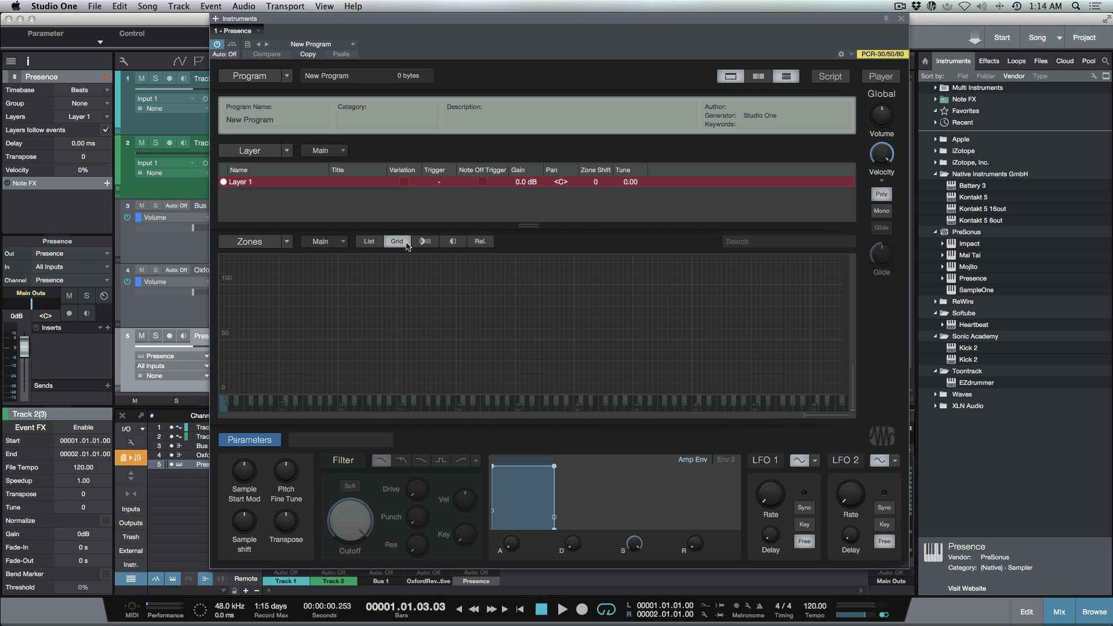